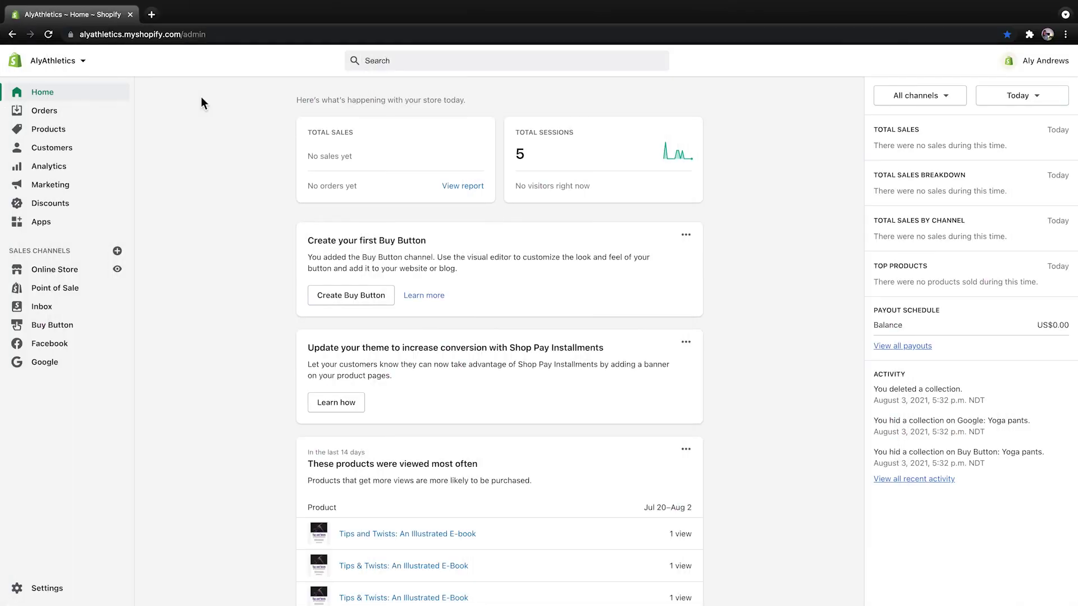
From Products > Collections, start a new blank collection.
left_click(131, 135)
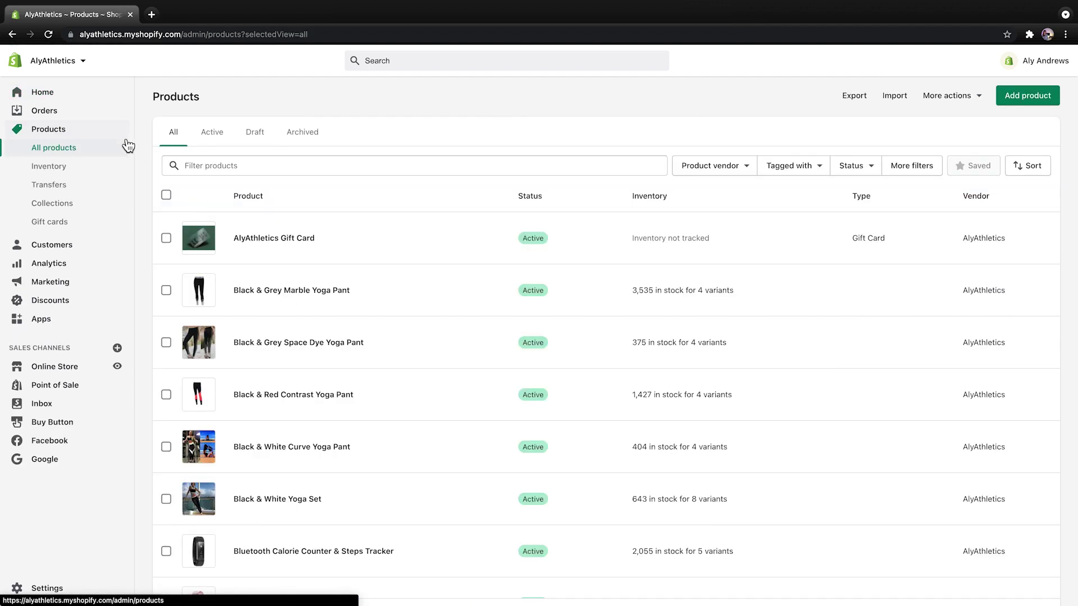
left_click(112, 208)
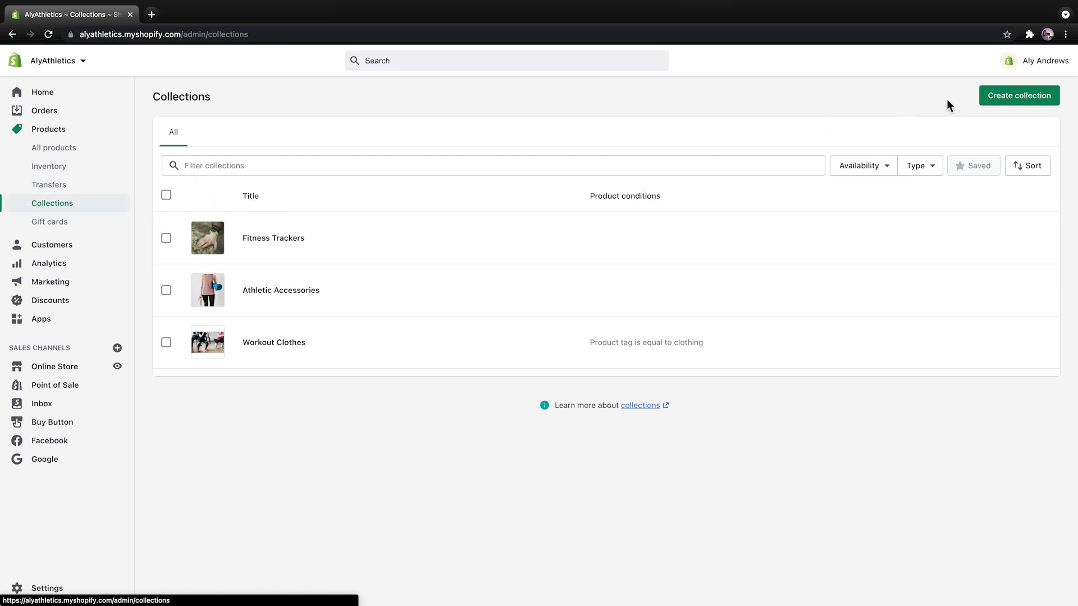
left_click(992, 95)
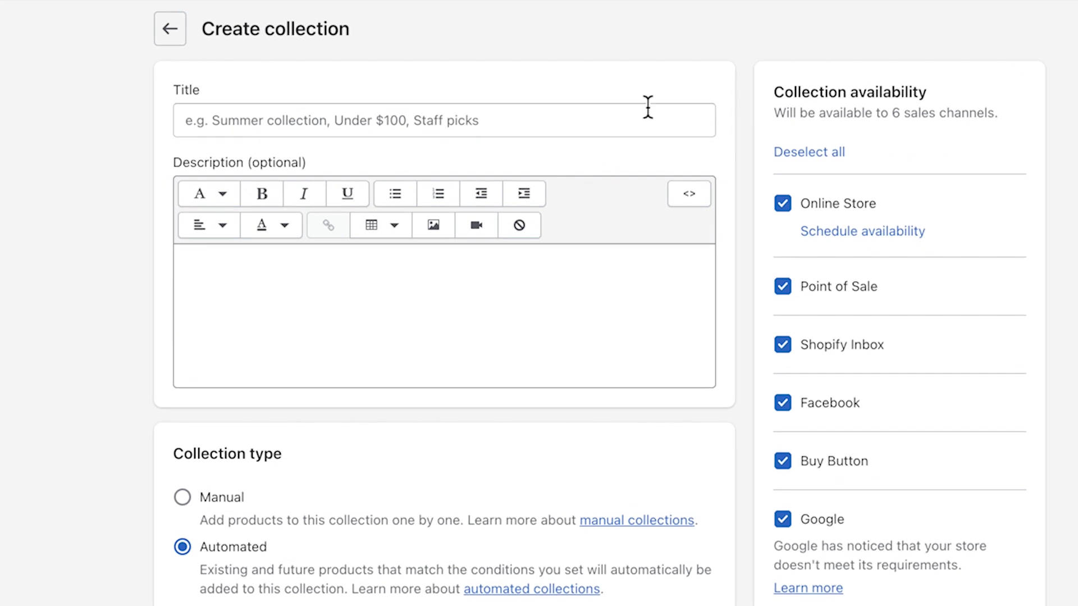
Title the collection 'Yoga pants' and paste in the 85% recycled-materials description.
left_click(611, 118)
type("Yoga pants")
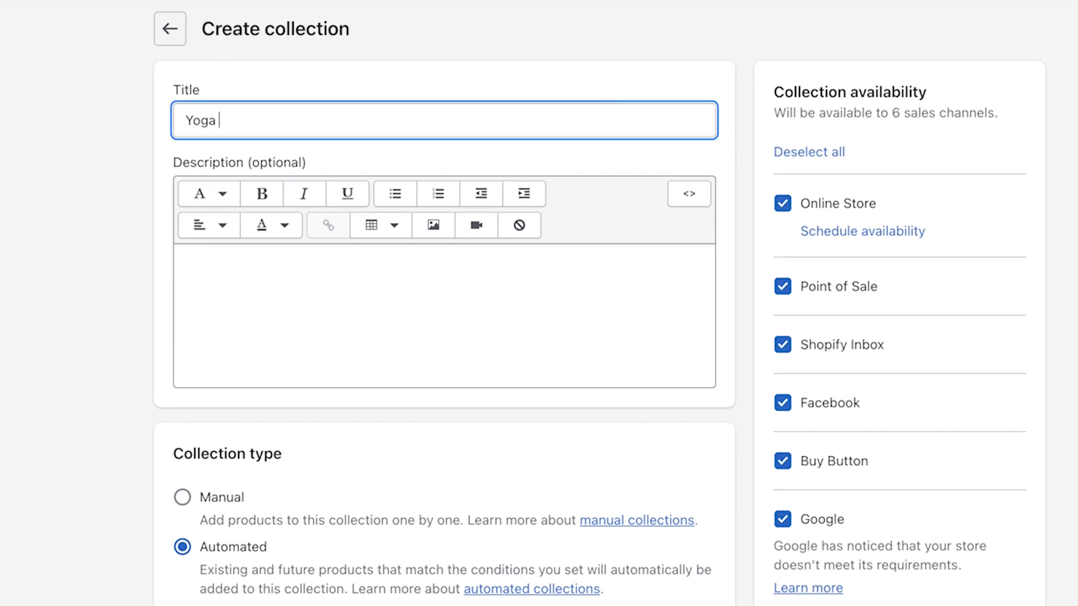
left_click(581, 270)
type("Our selection of the most comfortable yoga pants ever. These stylish yoga pants are designed to keep you cool and dry even in the most intense workouts. They have a silky smooth texture and are made of 85% recycled materials.")
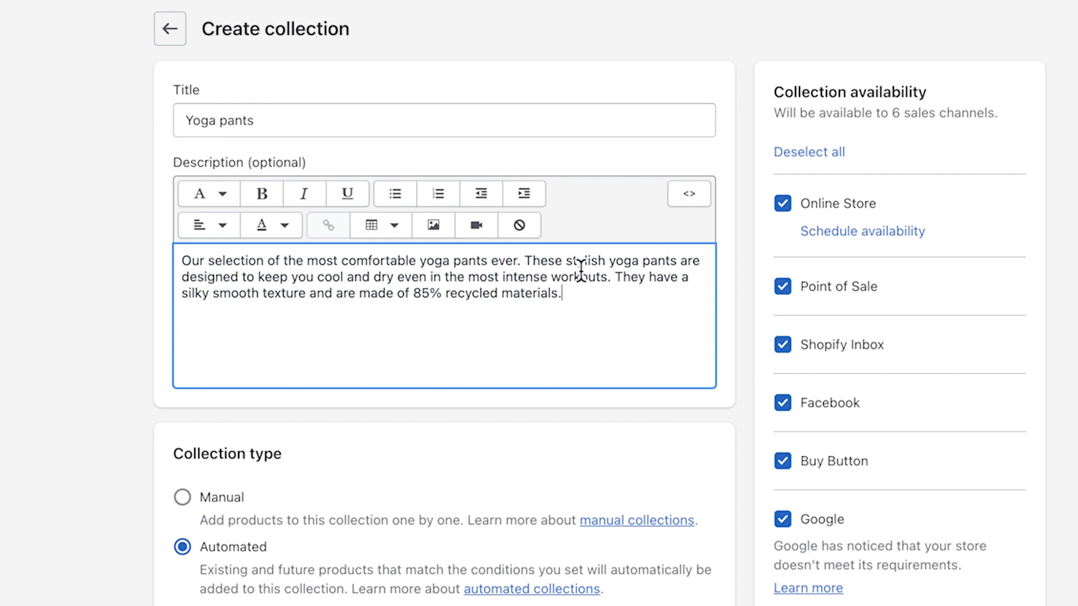
Switch the collection type to Manual and expand the search engine listing fields.
scroll(561, 261, "down", 5)
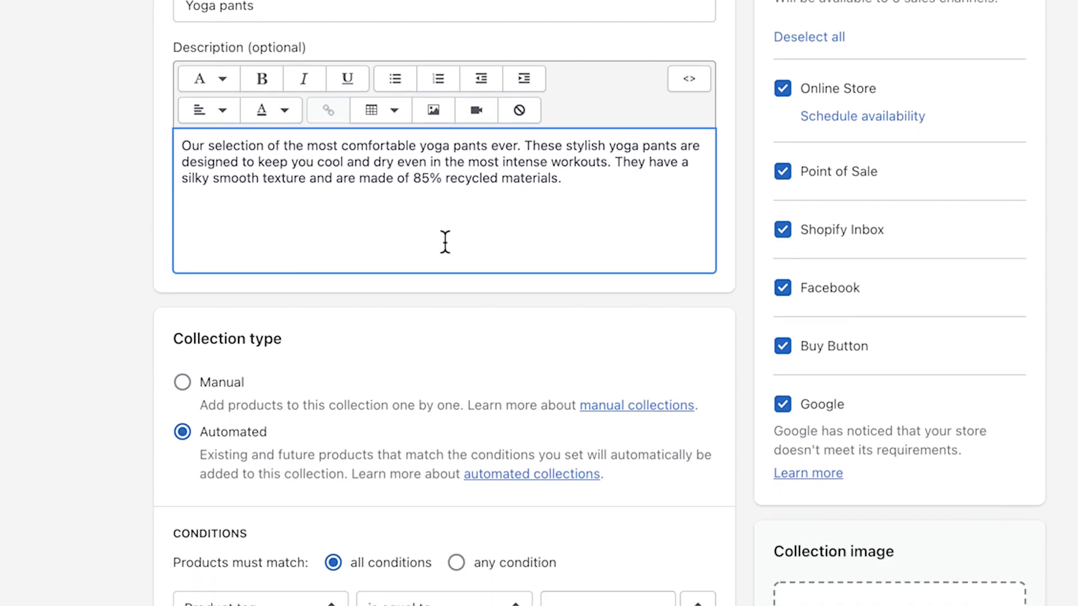
left_click(183, 217)
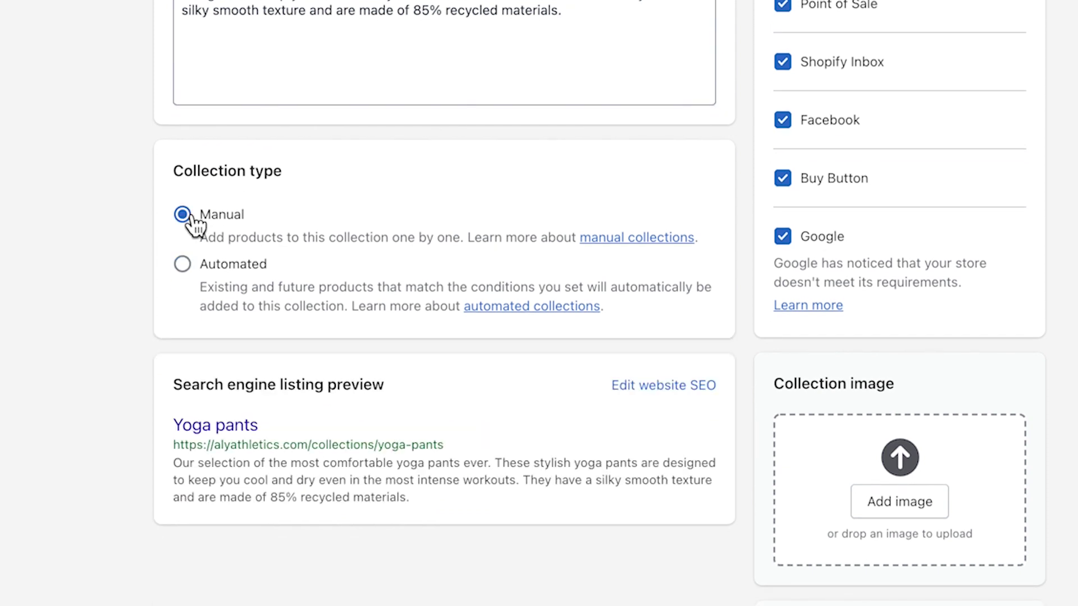
left_click(641, 387)
scroll(636, 383, "down", 5)
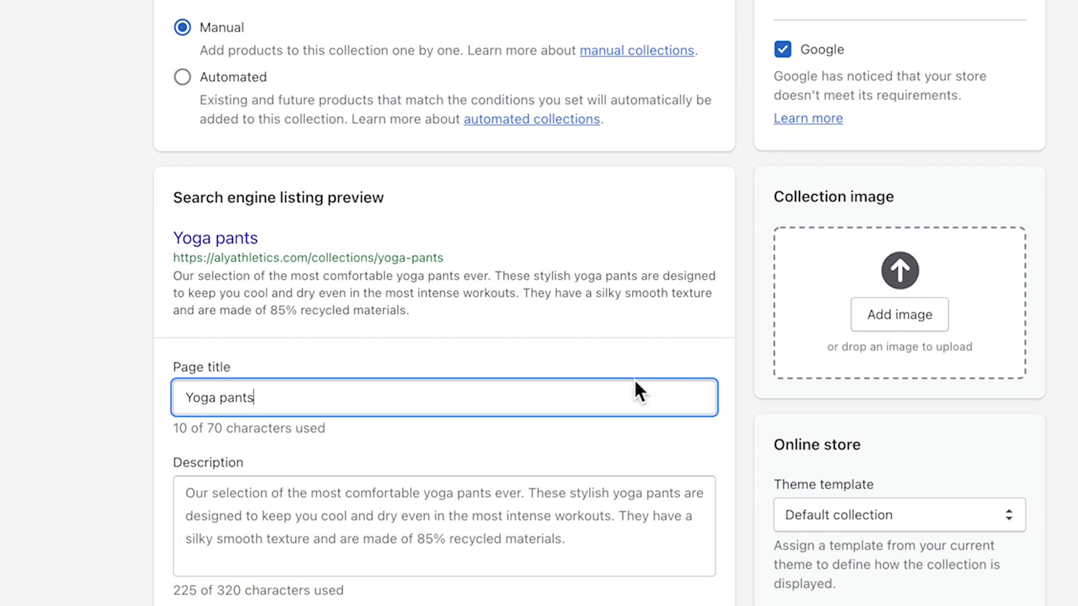
scroll(634, 378, "down", 1)
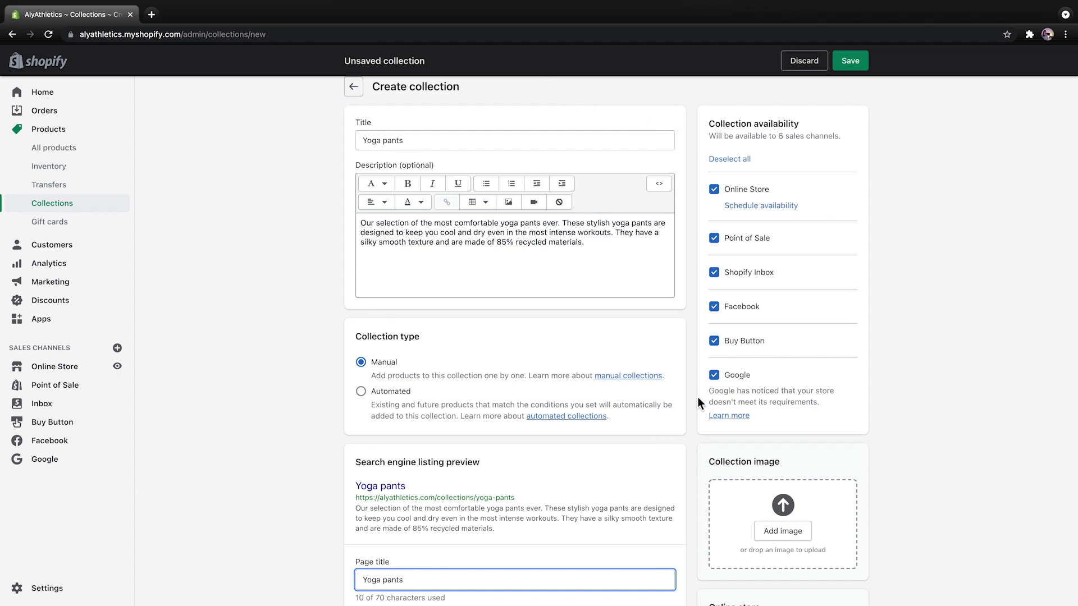
Uncheck Google, Buy Button and Facebook under Collection availability.
left_click(714, 375)
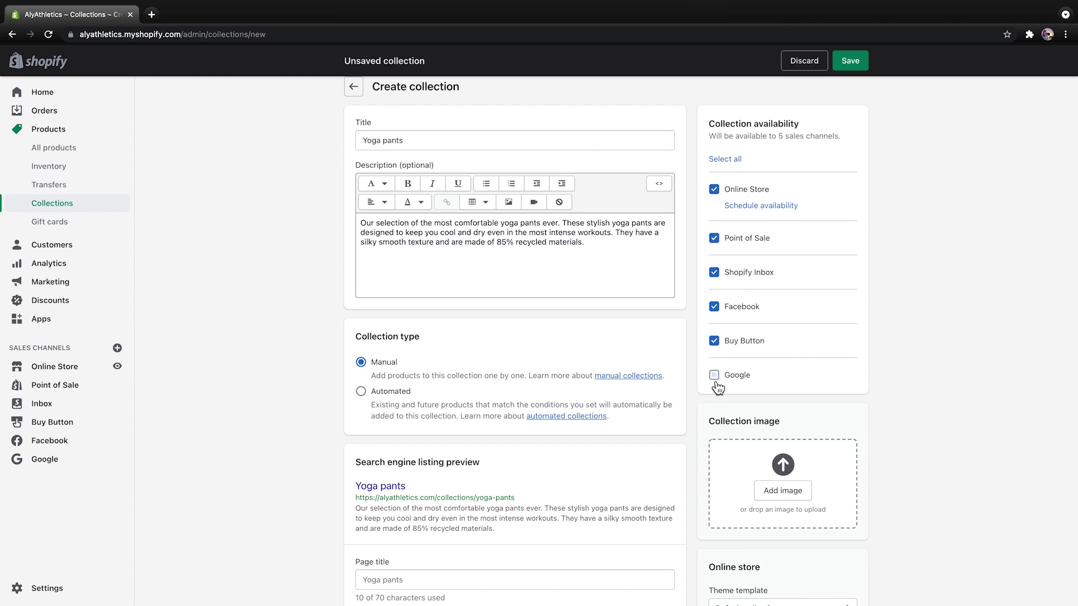
left_click(715, 342)
left_click(716, 309)
left_click(789, 205)
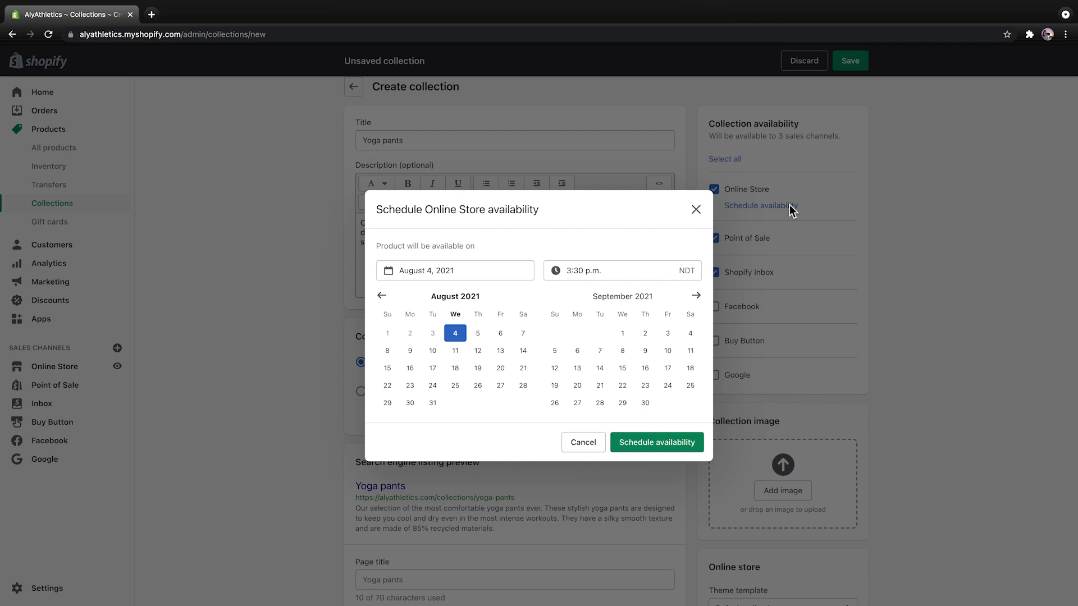
left_click(696, 210)
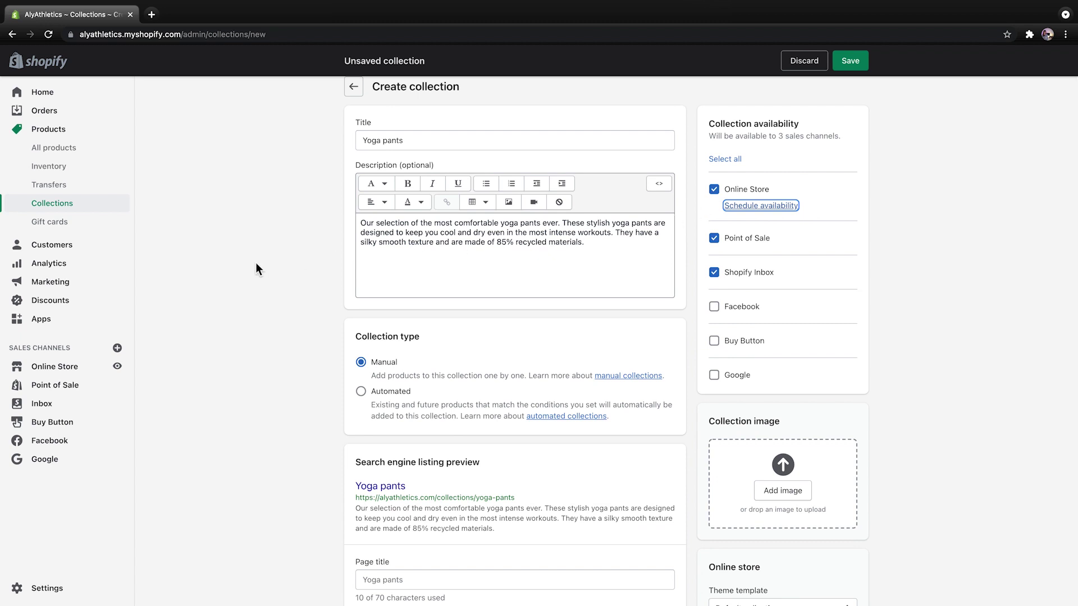
Drag childs-pose.jpg from the desktop onto the Collection image drop zone.
left_click_drag(0, 281, 139, 332)
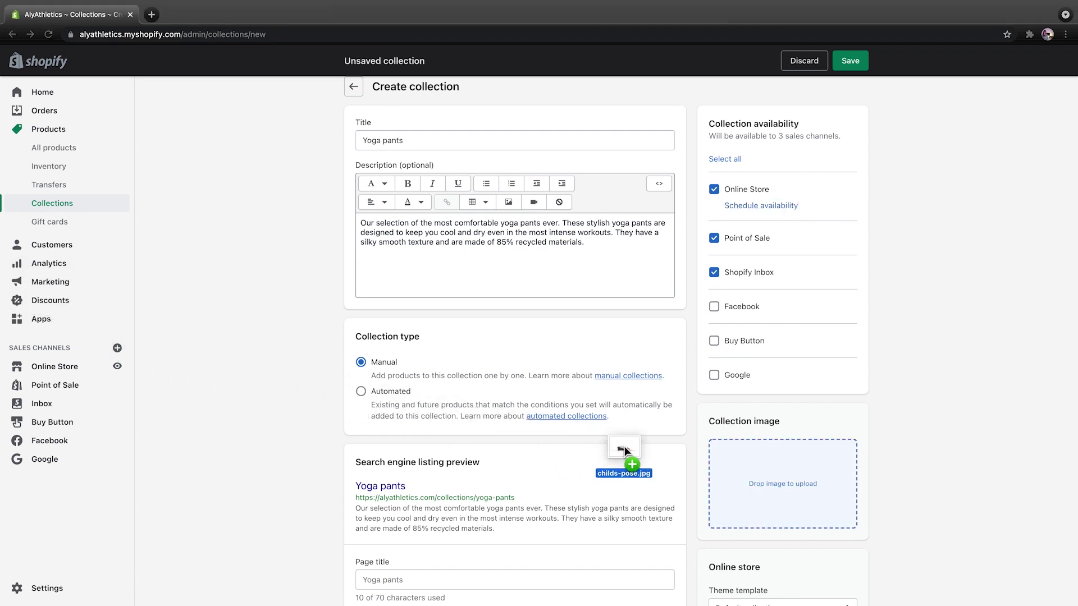
left_click_drag(766, 469, 770, 470)
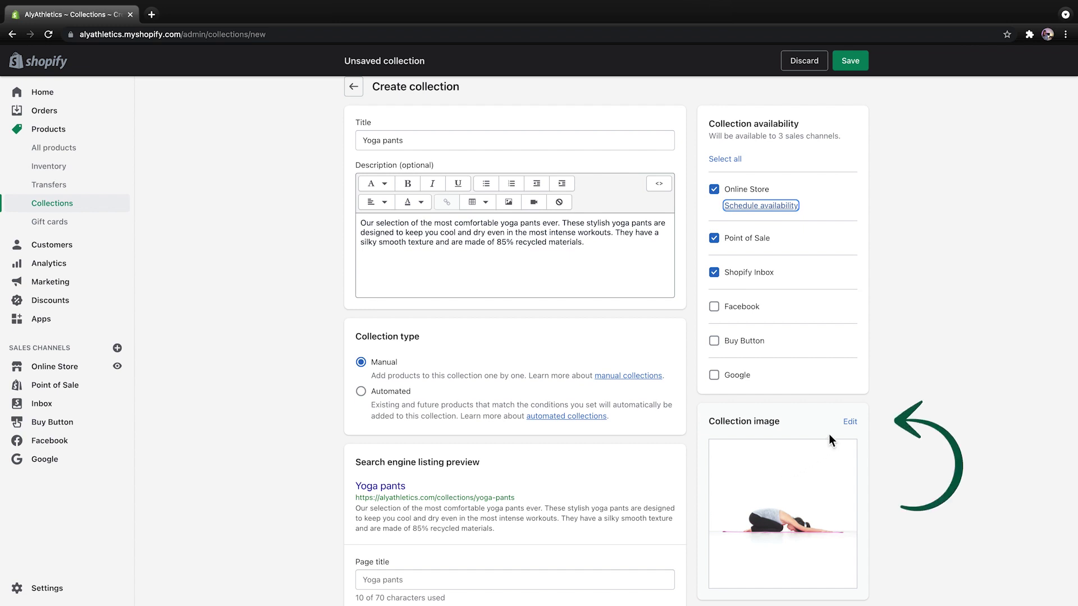
Set the image alt text to 'Woman in child's pose wearing black yoga pants and grey tank top on a pink yoga mat'.
left_click(850, 425)
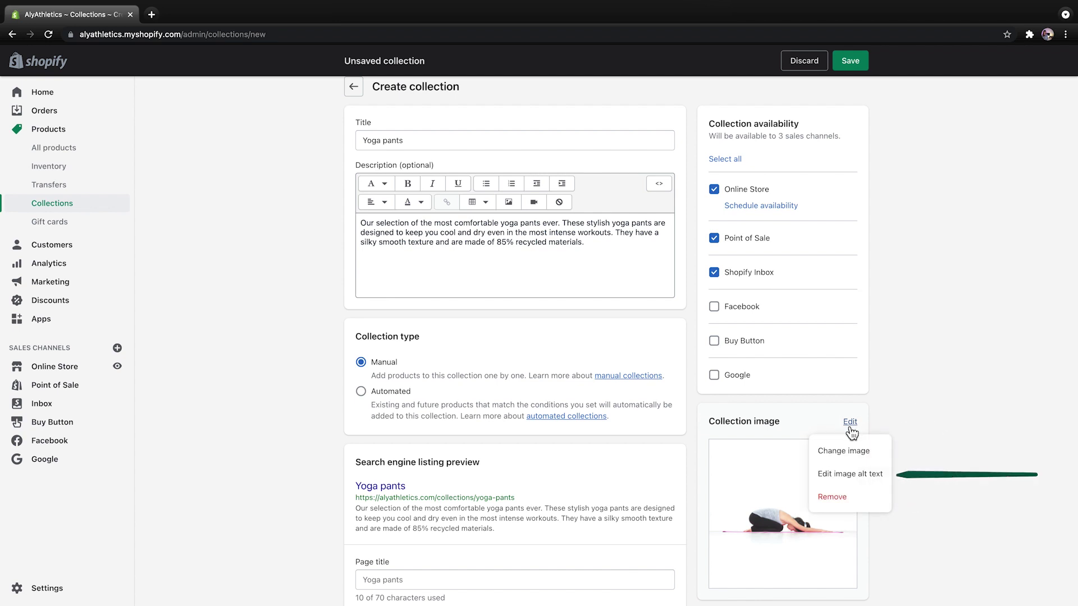
left_click(858, 476)
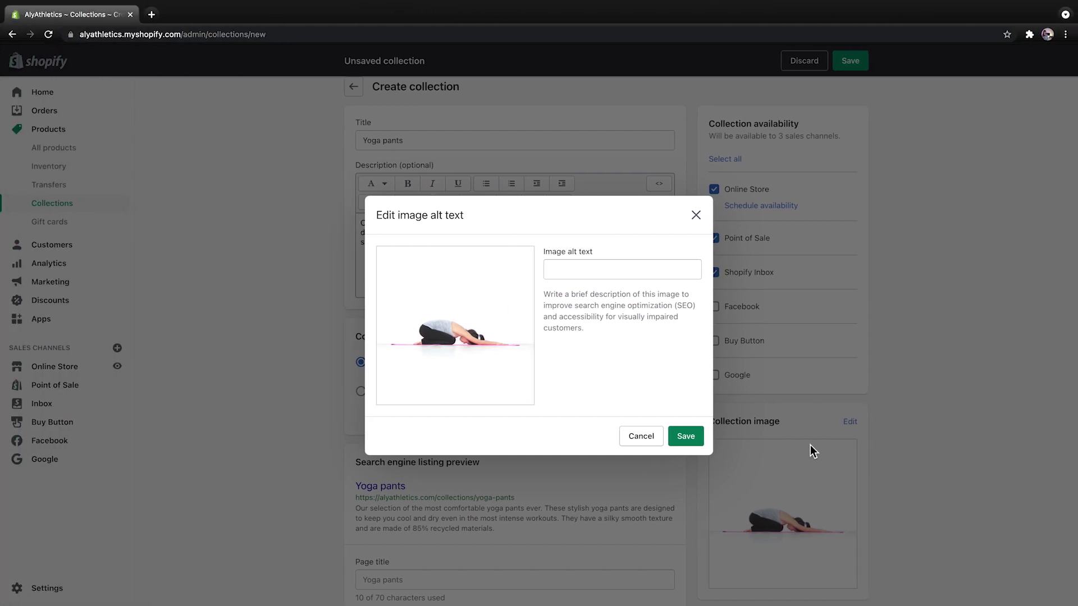
left_click(626, 269)
type("Woman ")
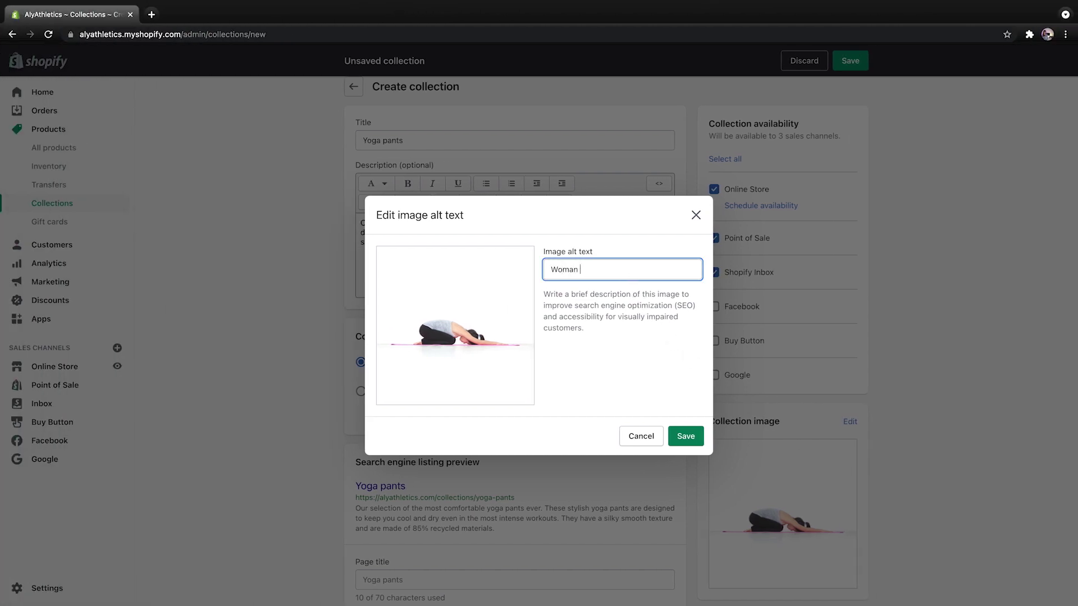
type("in child's pose wearing black yoga pants and grey tank t")
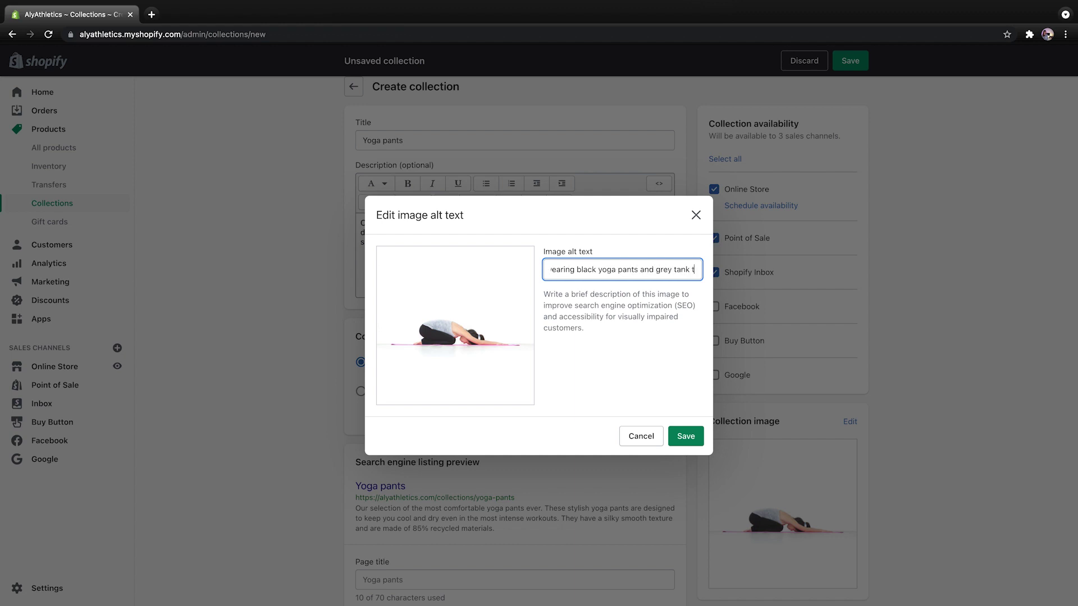
type("op on a pink yoga mat")
left_click(687, 436)
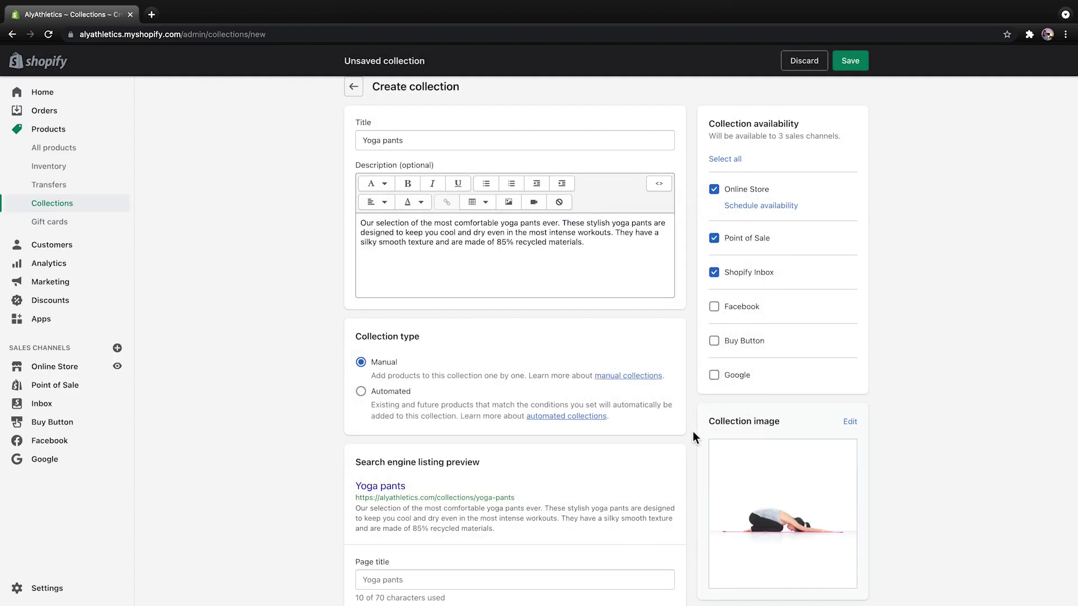
Save the new Yoga pants collection.
left_click(853, 65)
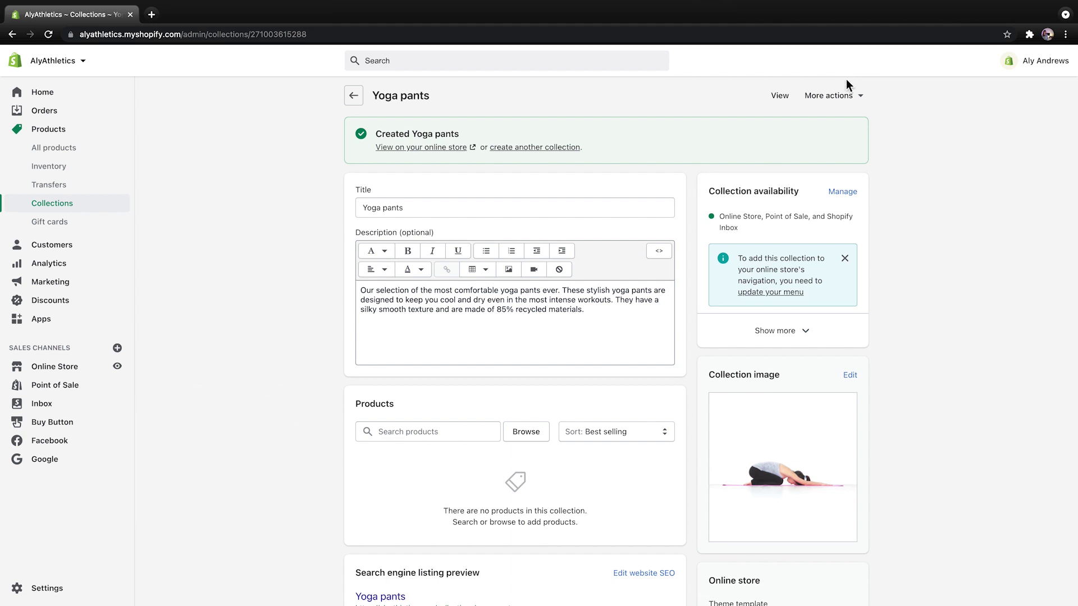
In Add products, tick Black & Grey Marble, Black & Grey Space Dye and Black & Red Contrast Yoga Pants.
left_click(538, 435)
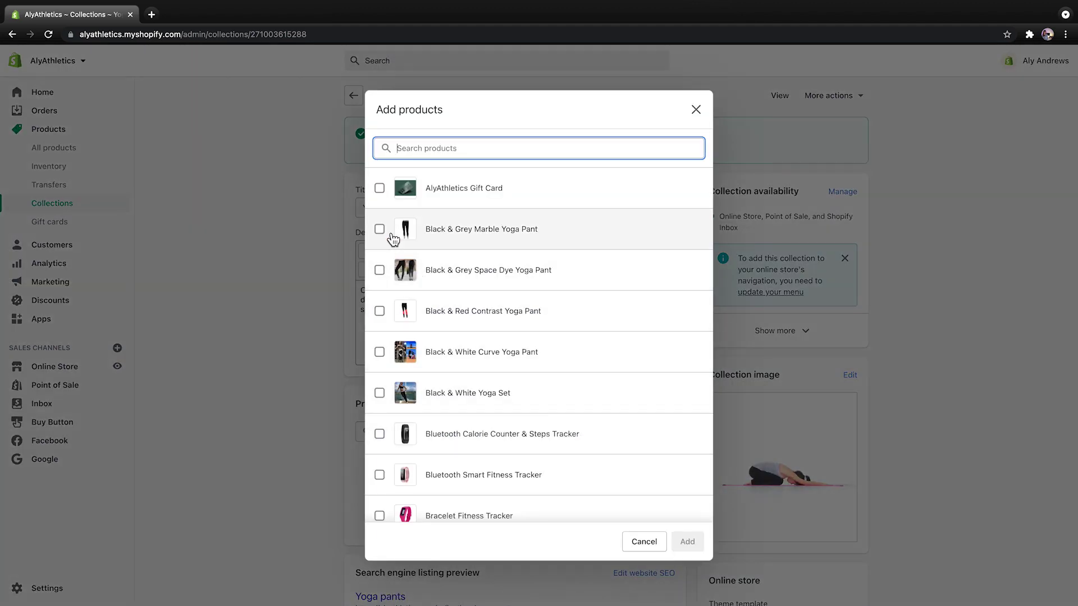
left_click(387, 230)
left_click(388, 274)
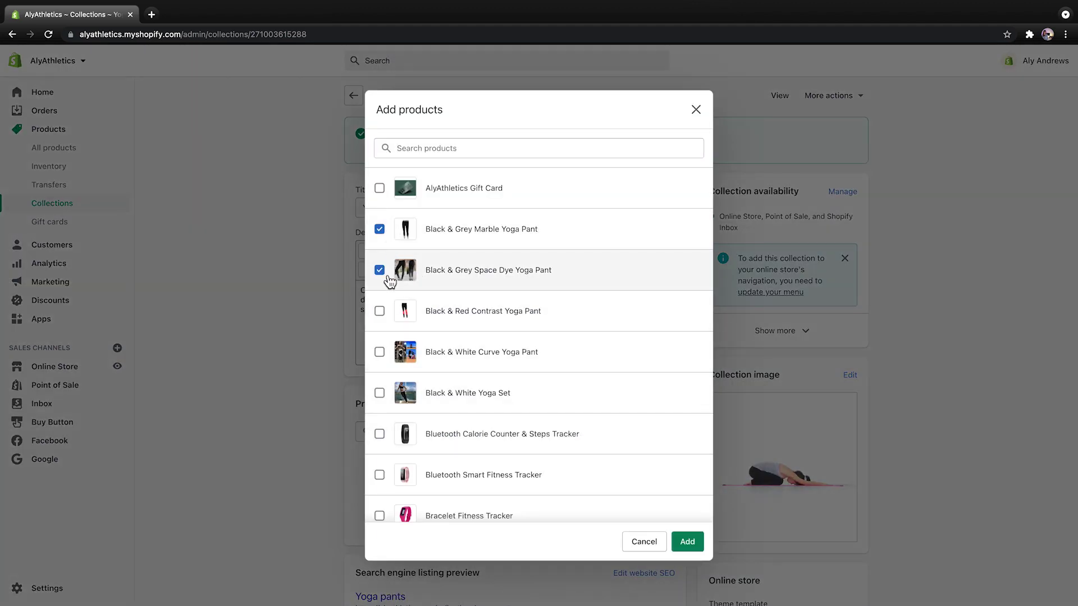
left_click(386, 316)
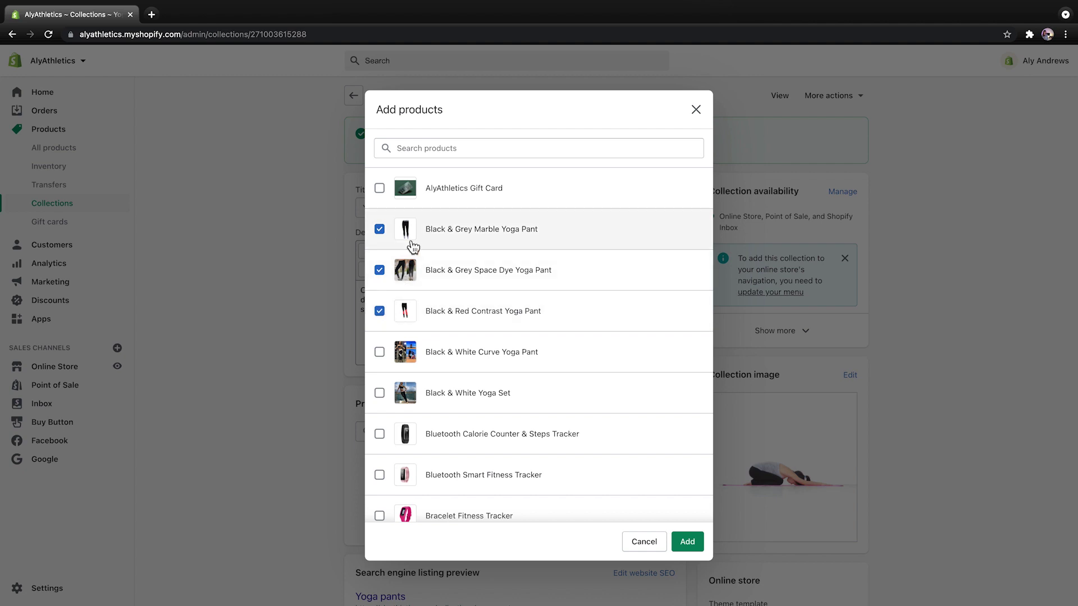
Search 'yoga pants' and tick Black & White Curve, Black & White Set, Classic High Waist, Colour Space Dye, Fleece Lined, Floral Print.
left_click(440, 148)
type("yoga pants")
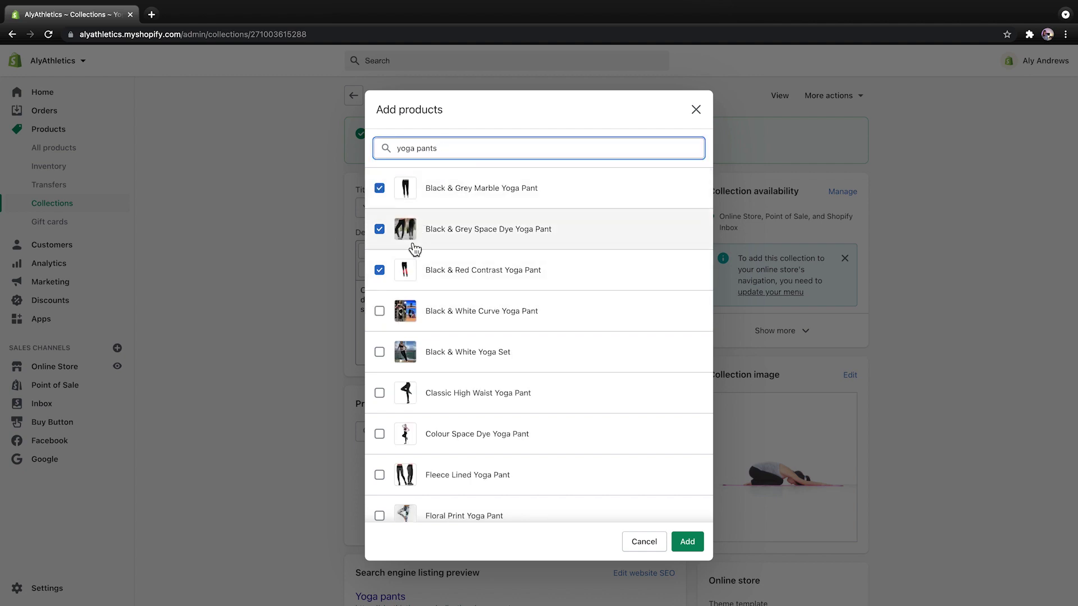
left_click(382, 315)
left_click(382, 355)
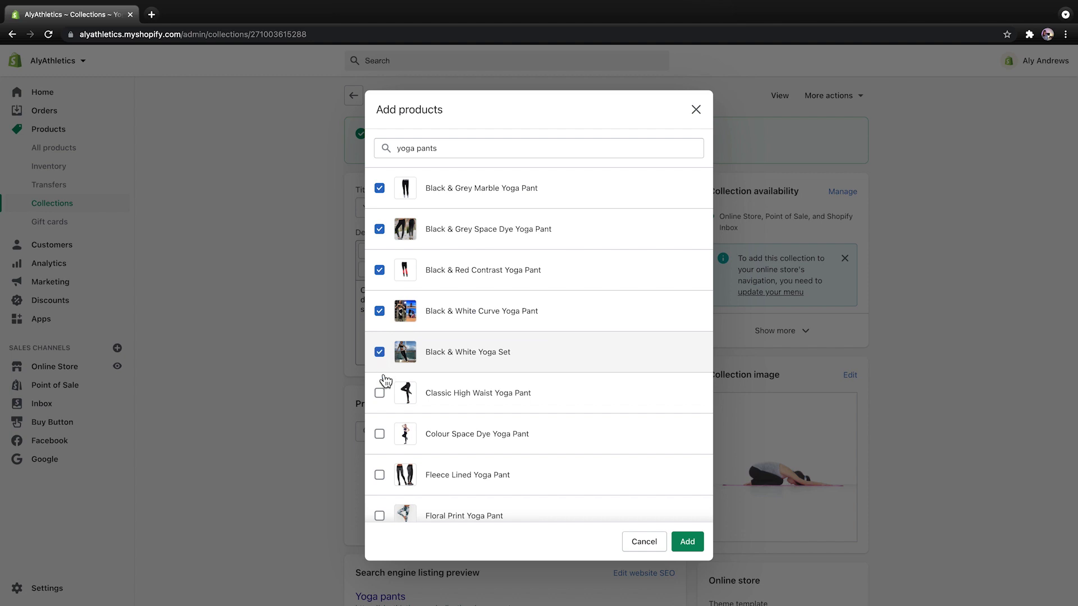
left_click(383, 395)
left_click(381, 435)
left_click(382, 476)
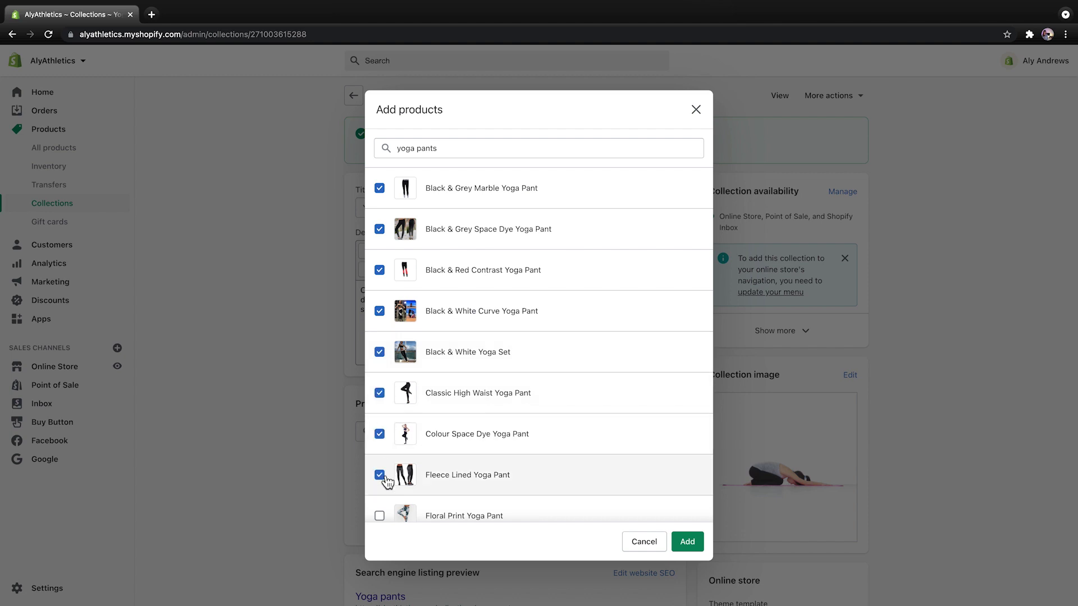
left_click(387, 517)
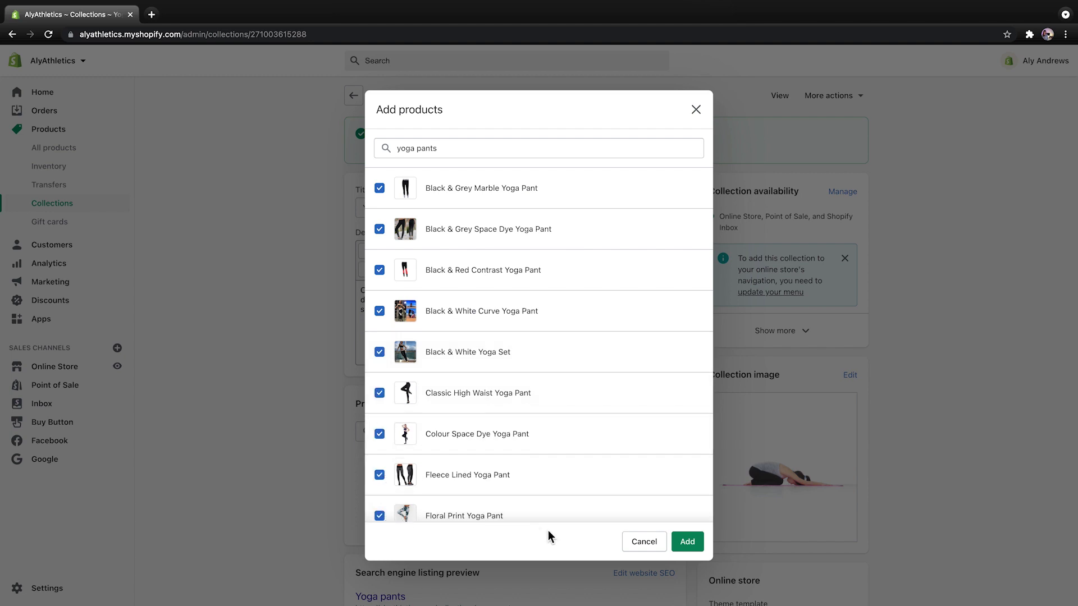
Add the nine selected products and set the product sort order to Manually.
left_click(680, 542)
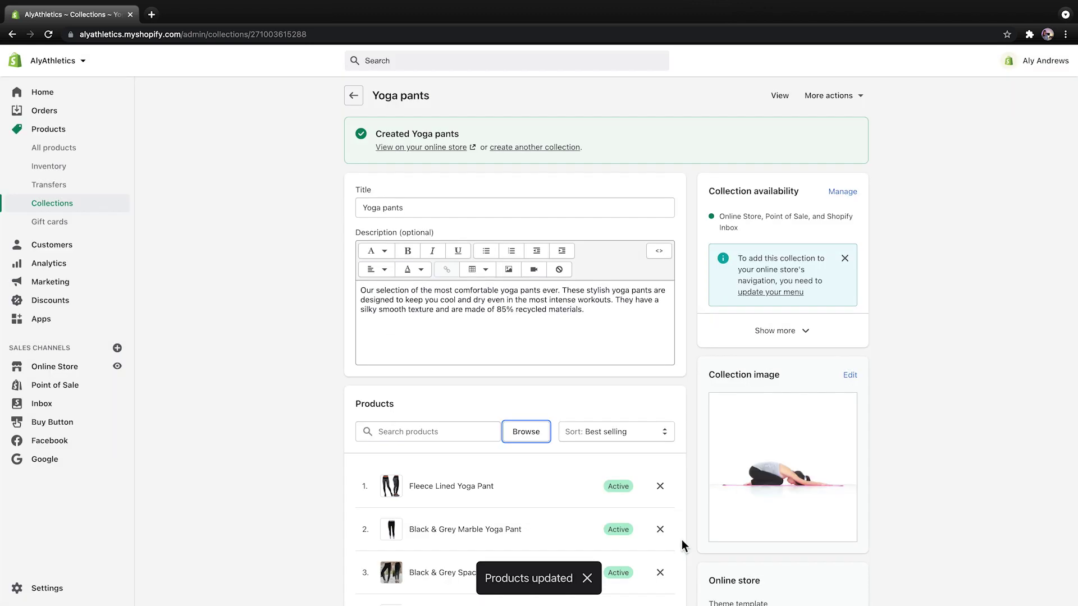
scroll(682, 544, "down", 3)
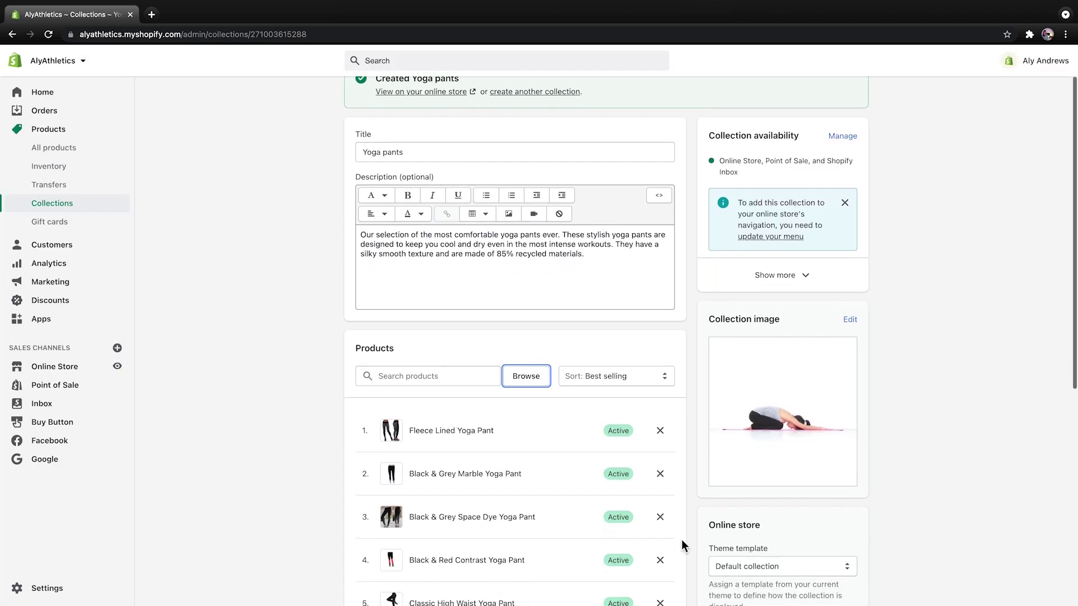
scroll(682, 541, "down", 2)
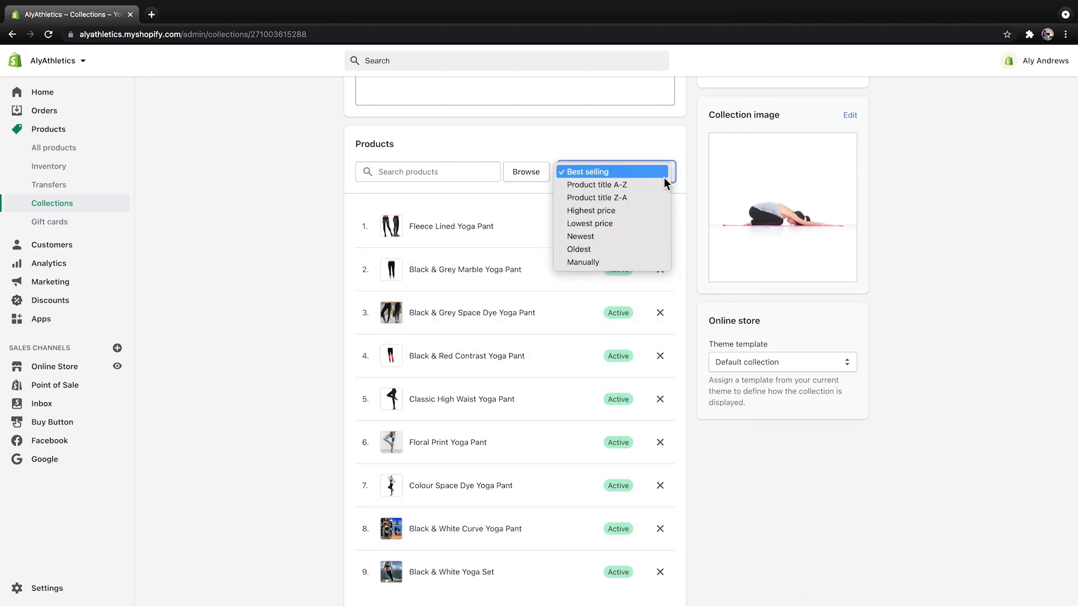
left_click(654, 264)
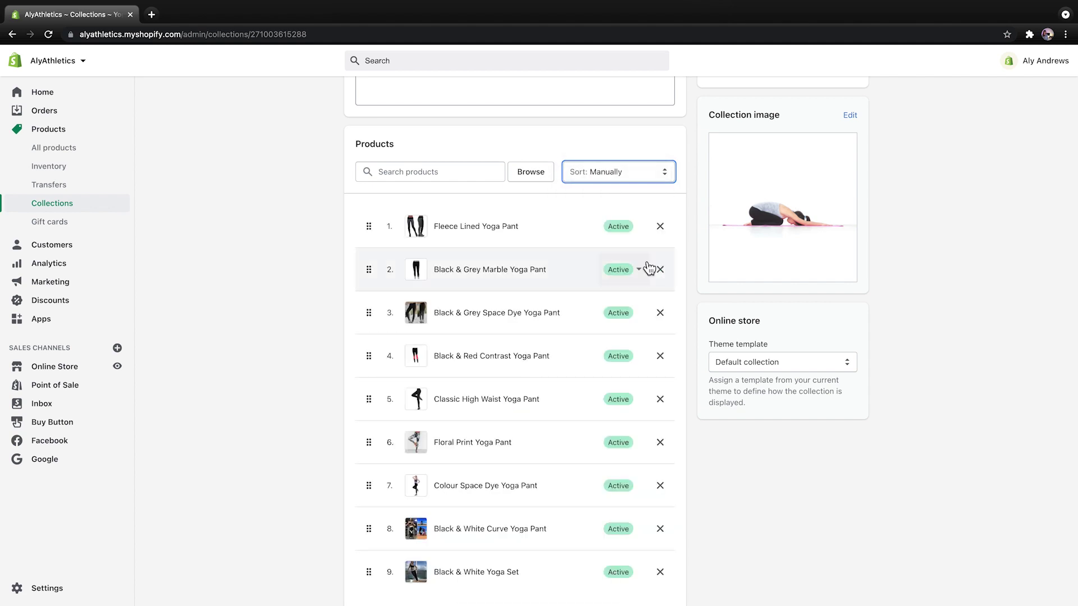
Reorder rows: Floral Print first, Black & Grey Marble second, Black & Red Contrast third.
left_click_drag(369, 270, 369, 227)
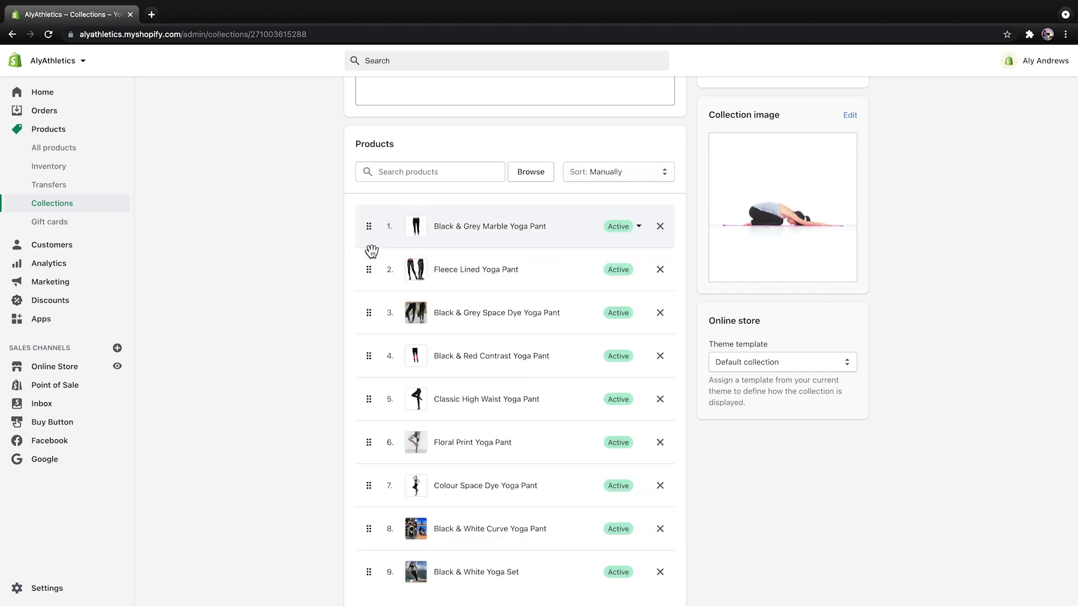
left_click_drag(368, 355, 362, 268)
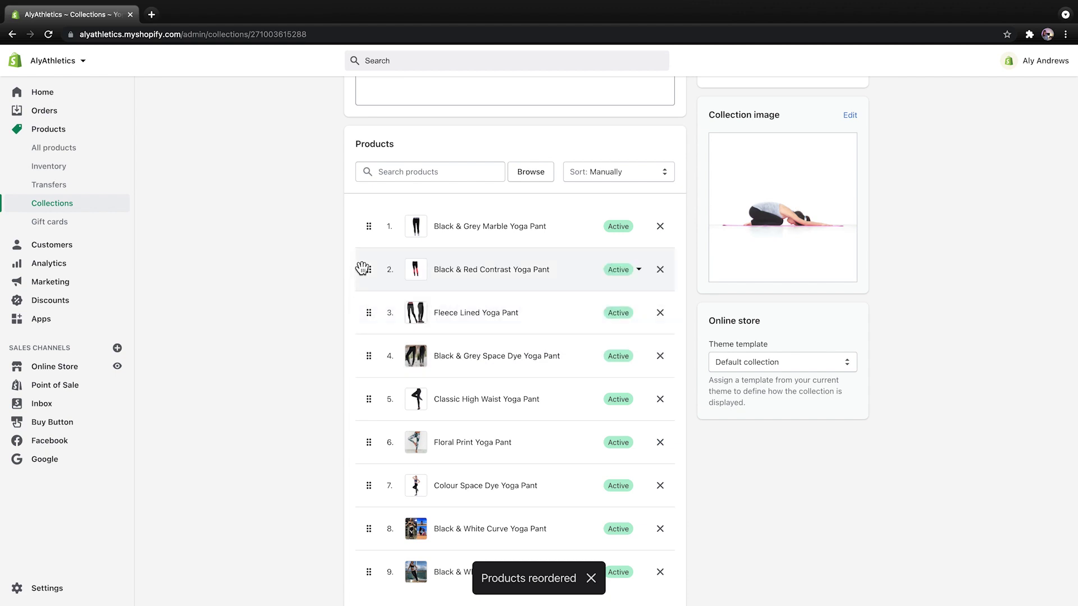
left_click_drag(368, 442, 353, 225)
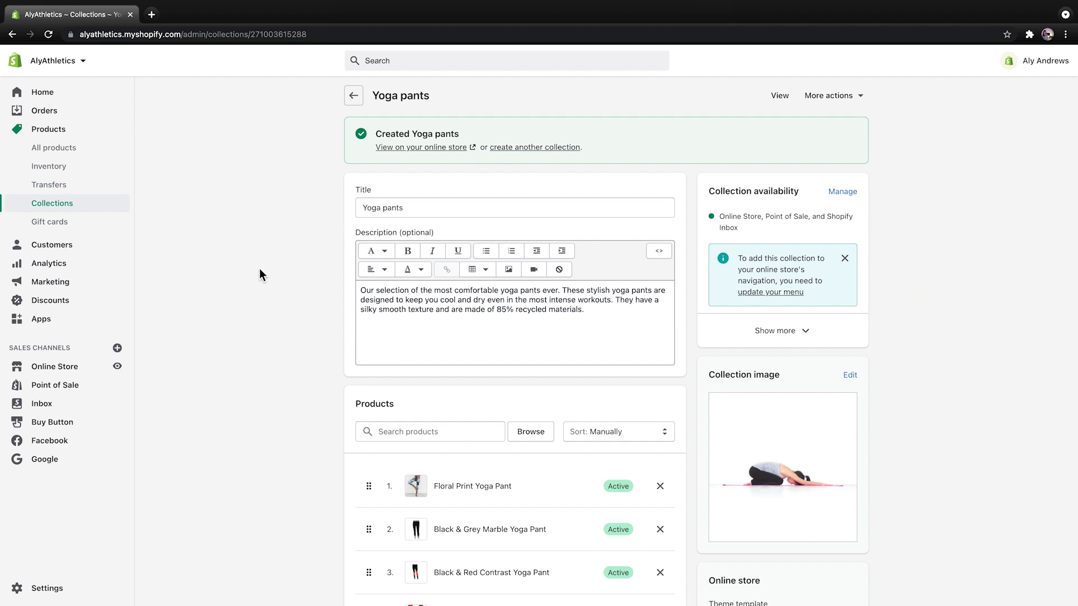
Open the Main menu under Online Store > Navigation.
left_click(94, 367)
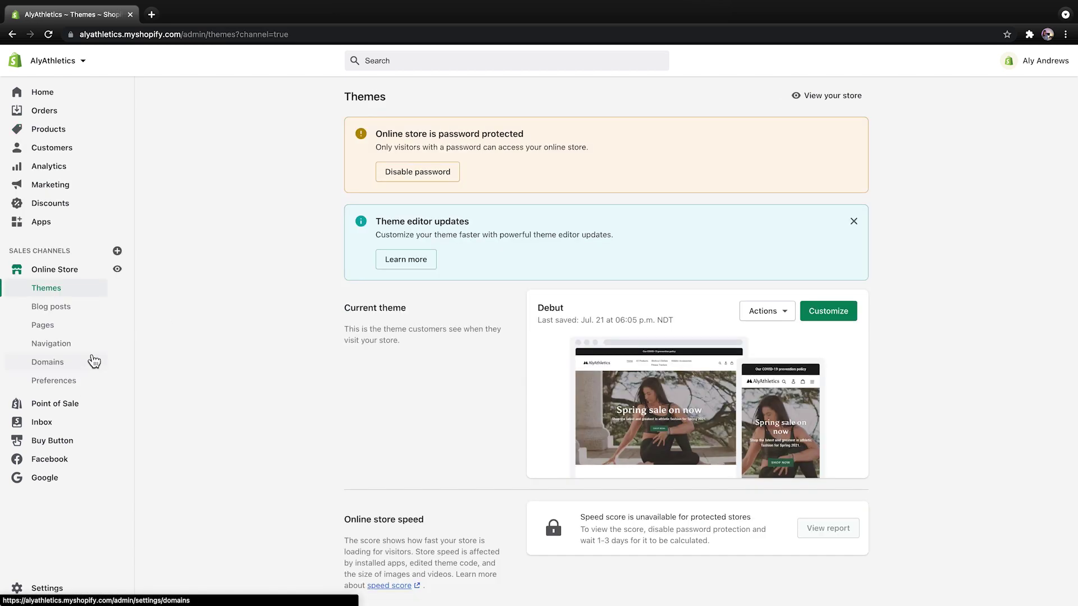
left_click(98, 347)
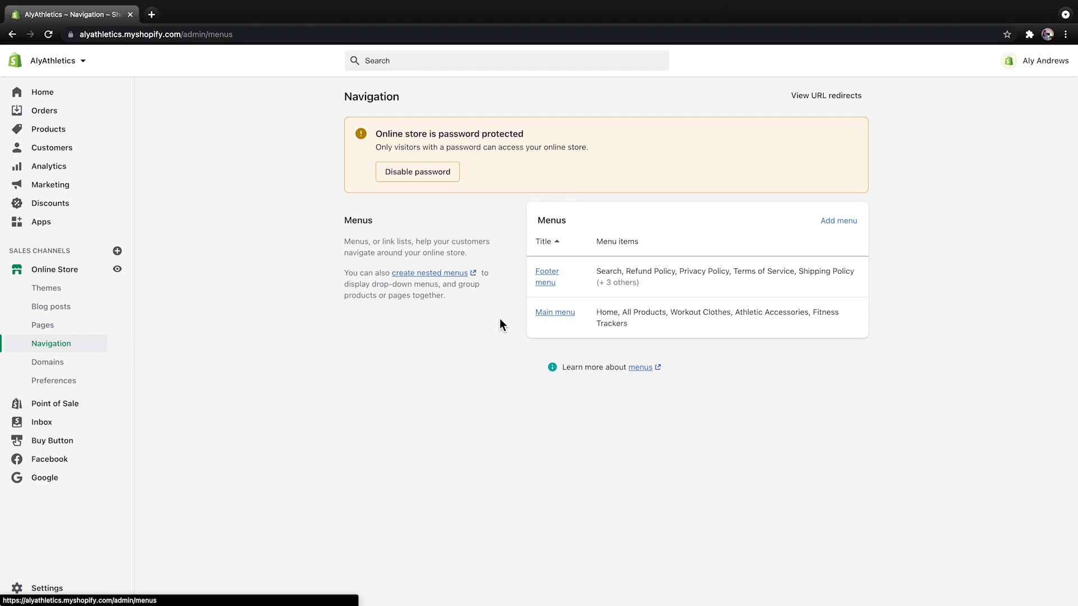
left_click(542, 313)
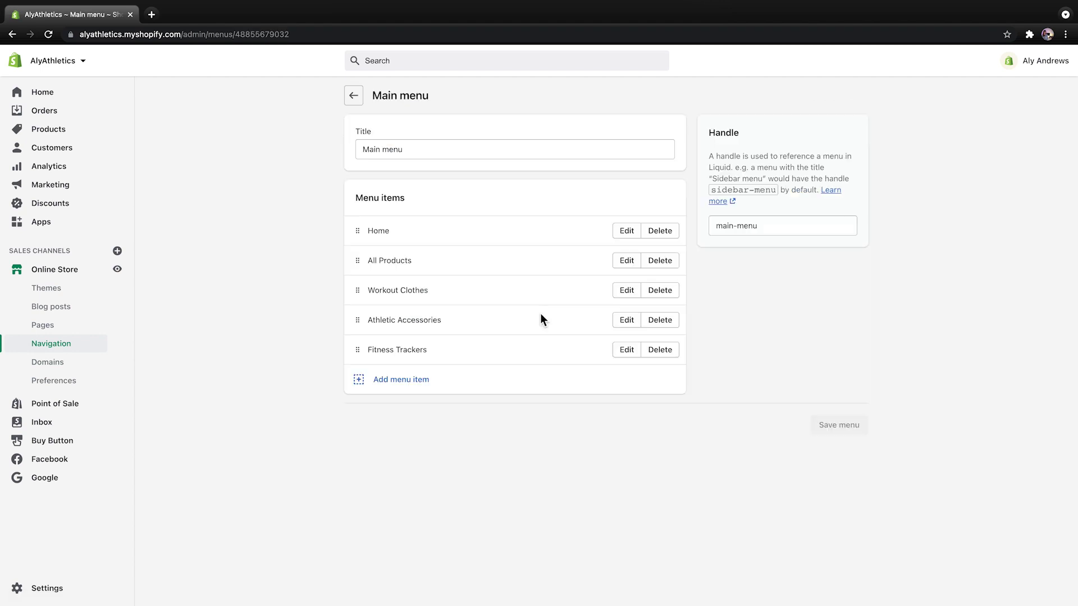
Add a 'Yoga pants' menu item linking to Collections > Yoga pants.
left_click(463, 385)
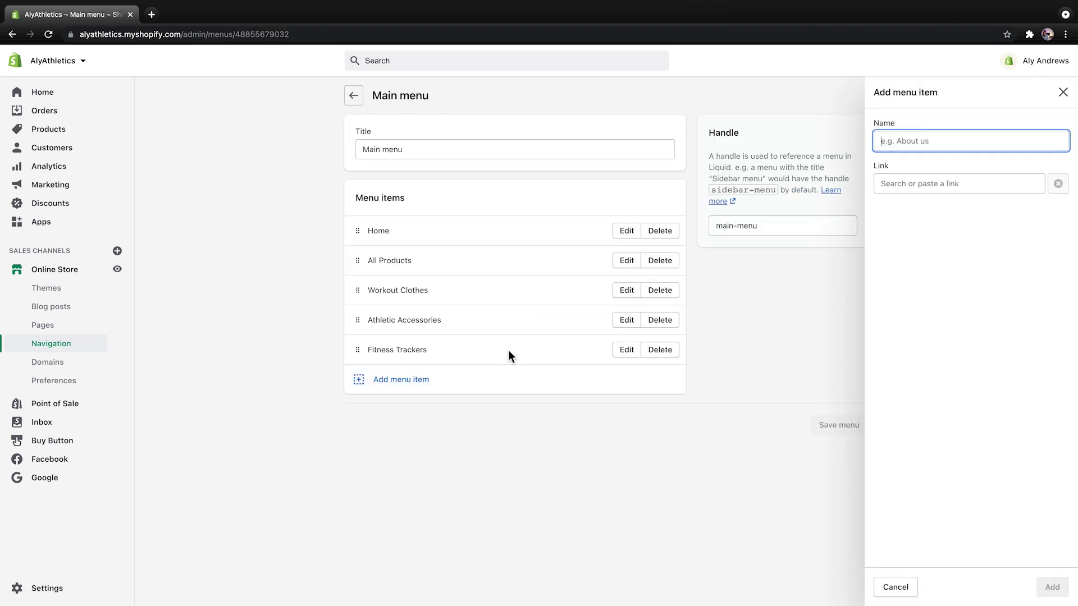
type("Yoga pants")
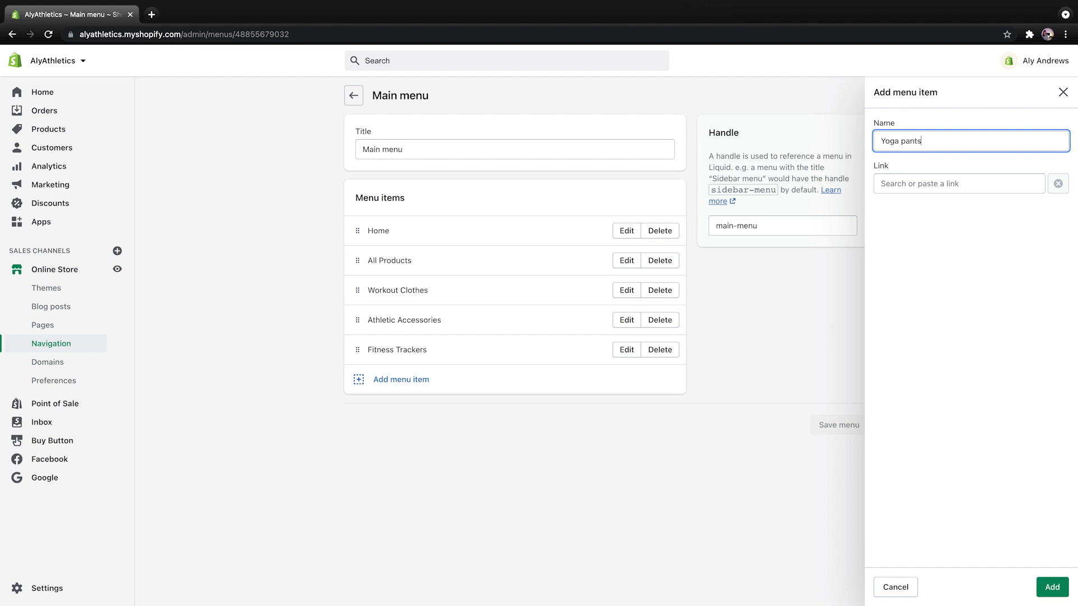
left_click(919, 183)
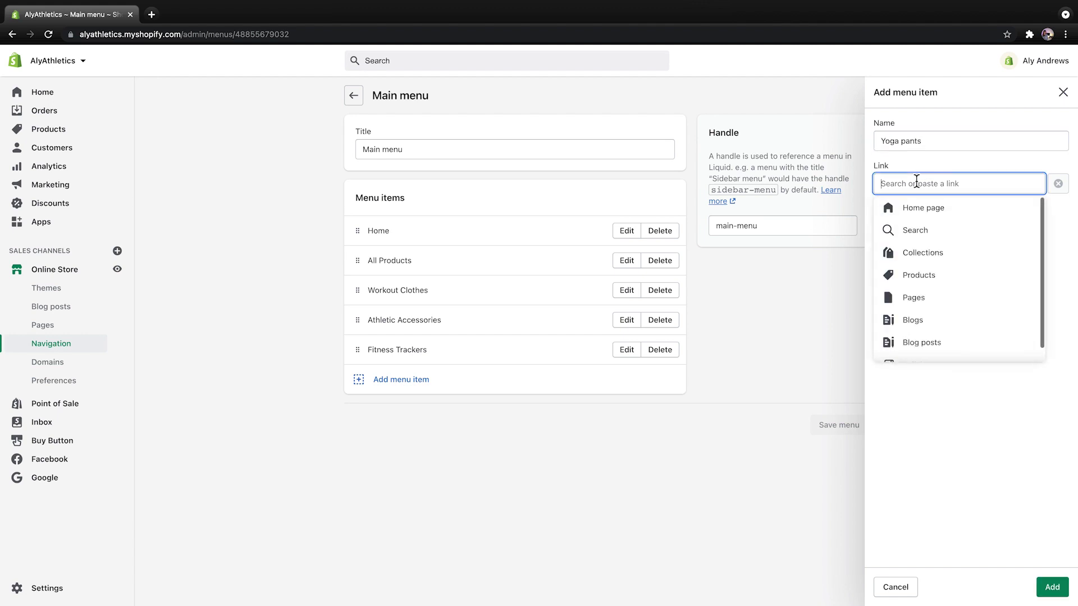
left_click(917, 253)
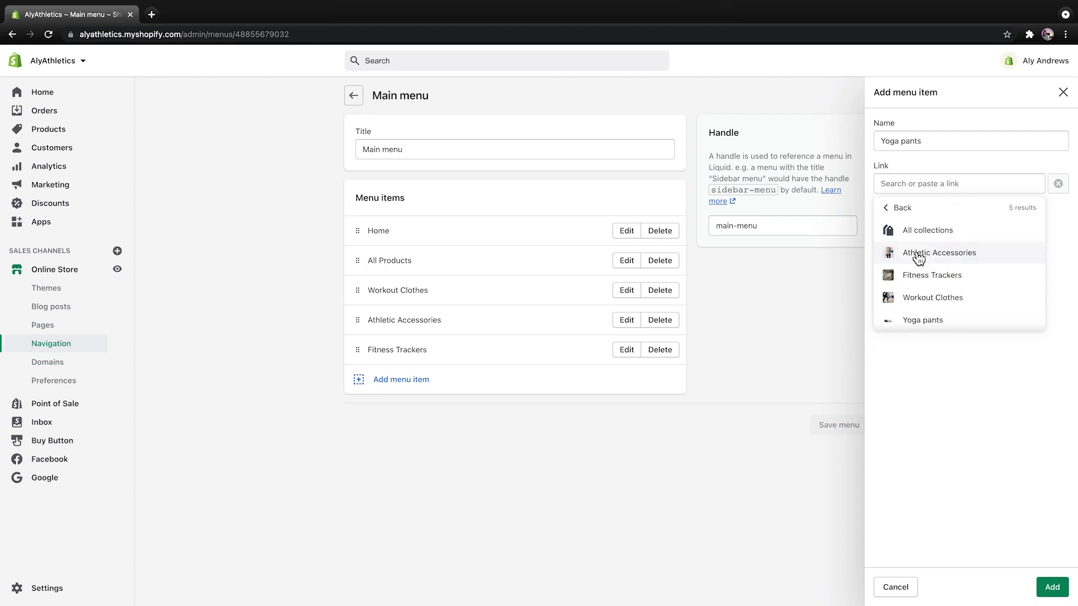
left_click(916, 321)
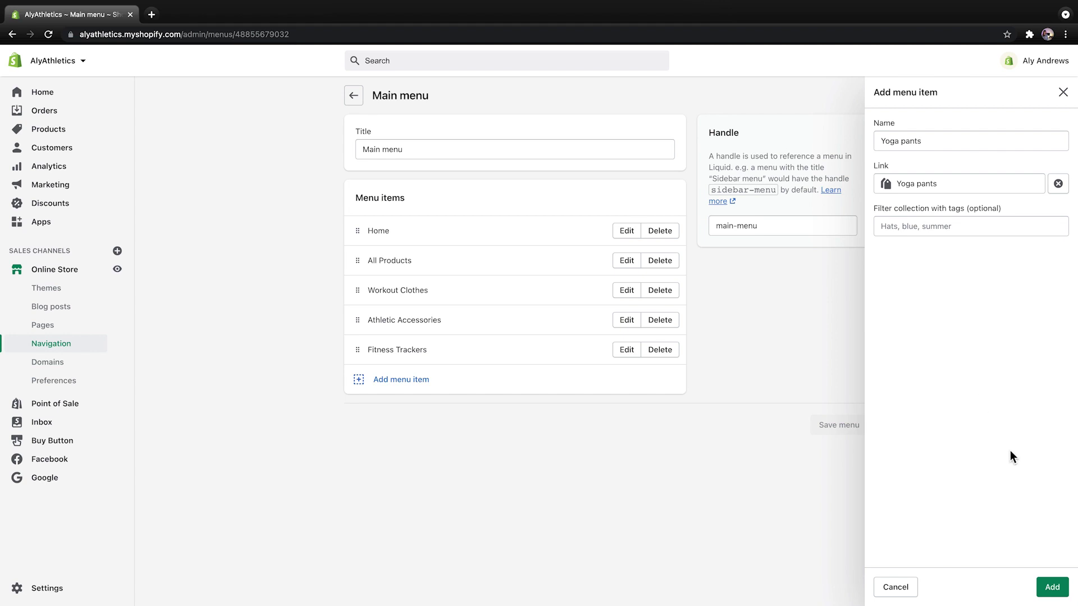
left_click(1052, 585)
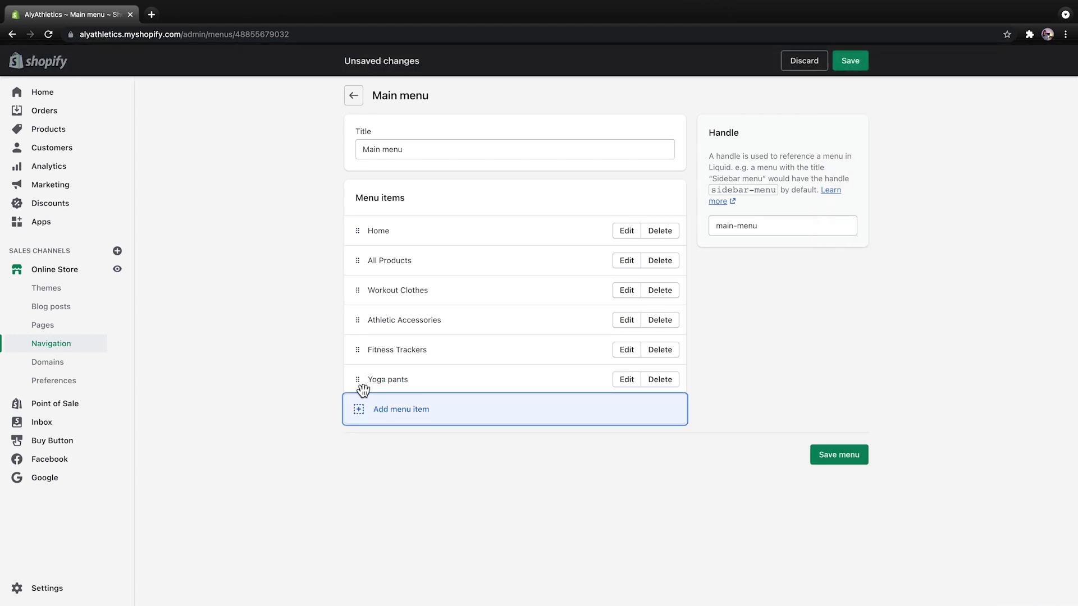
Drag the Yoga pants item indented beneath Workout Clothes in the Main menu and save.
left_click_drag(358, 380, 404, 320)
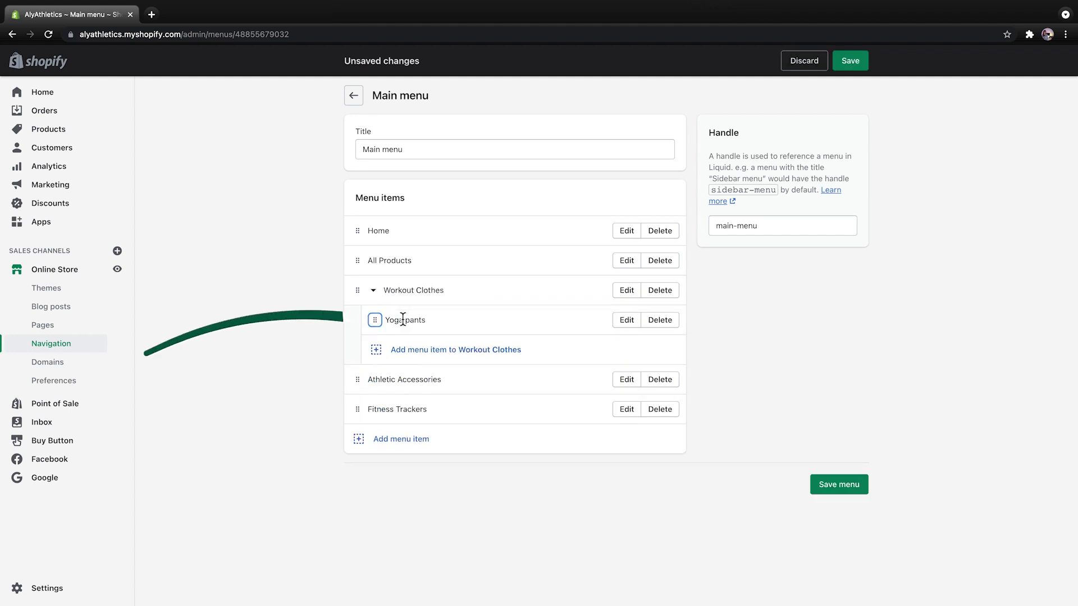
left_click(324, 326)
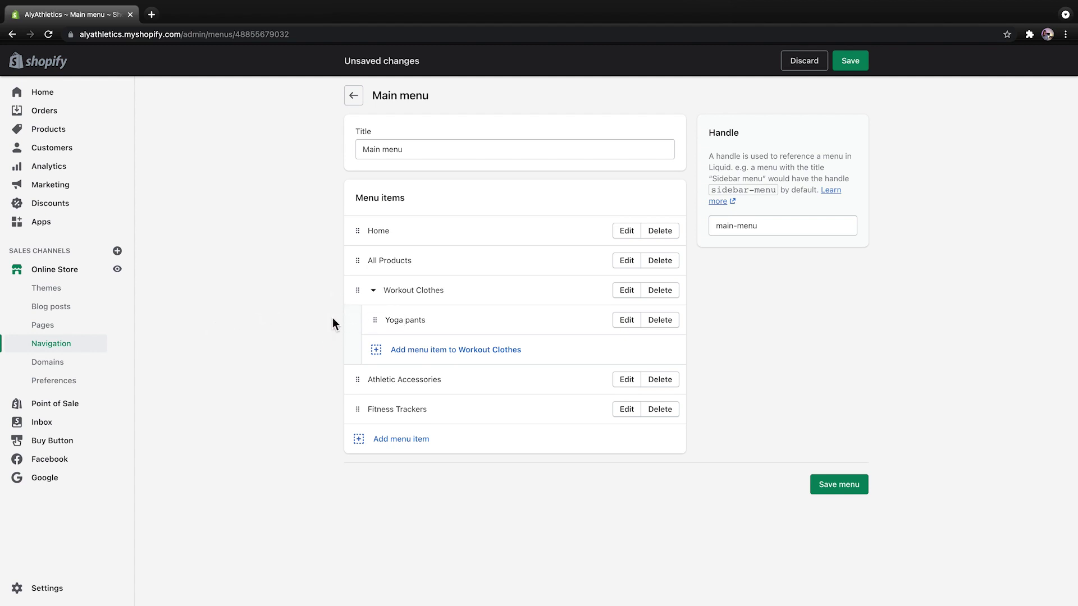
left_click(851, 62)
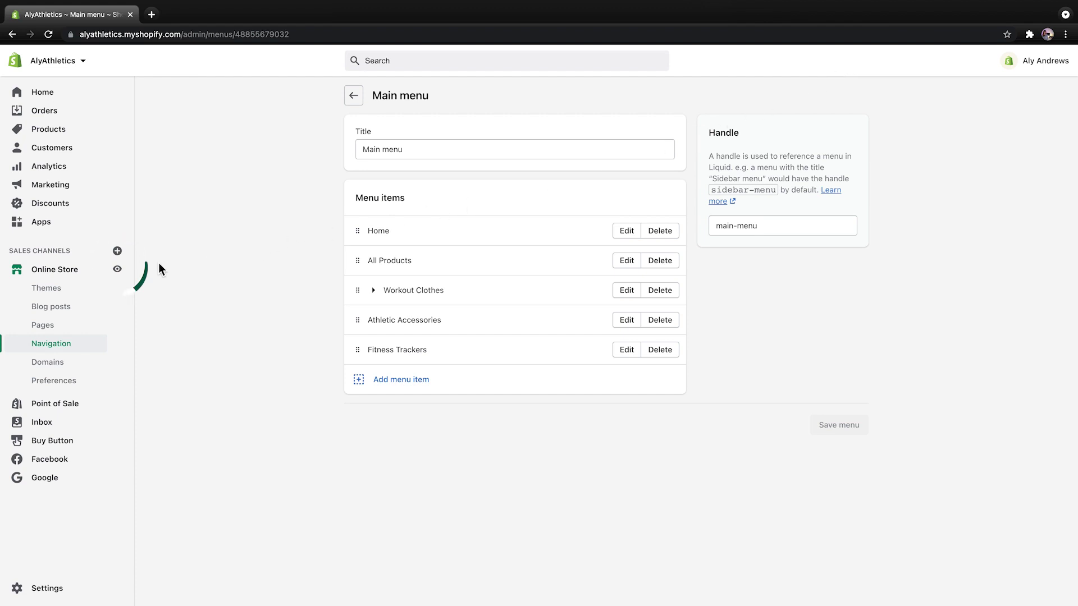
Preview the AlyAthletics storefront and go to Yoga pants via the Workout Clothes menu.
left_click(117, 270)
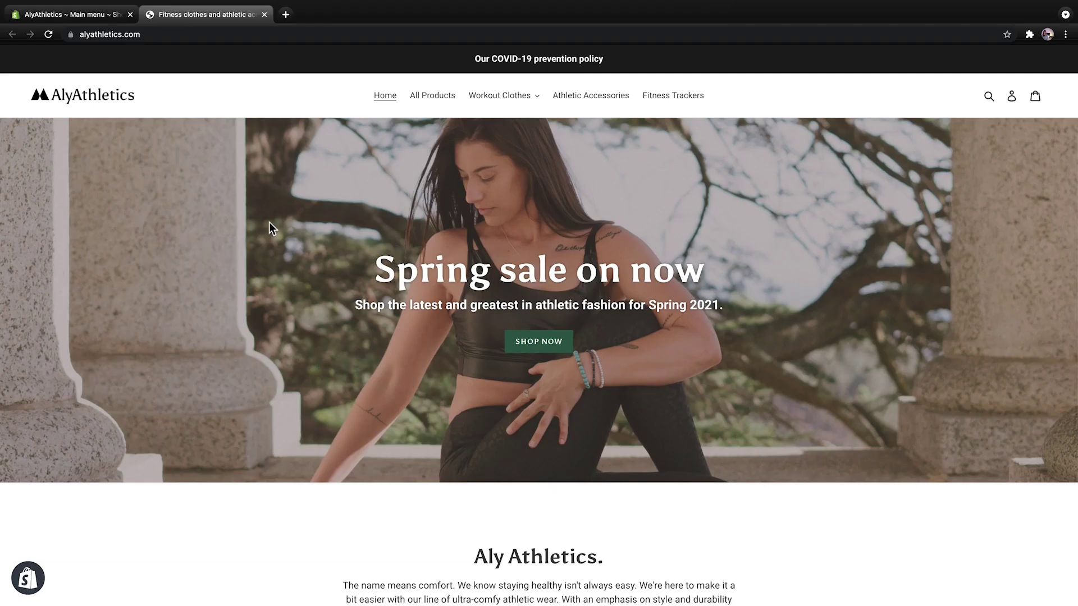
left_click(544, 104)
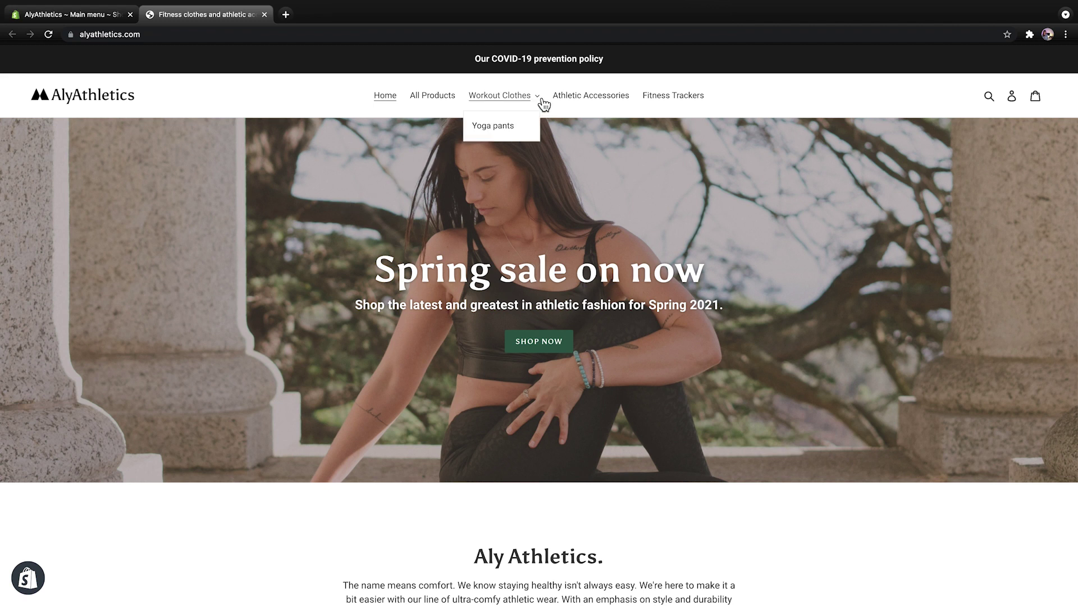
left_click(514, 125)
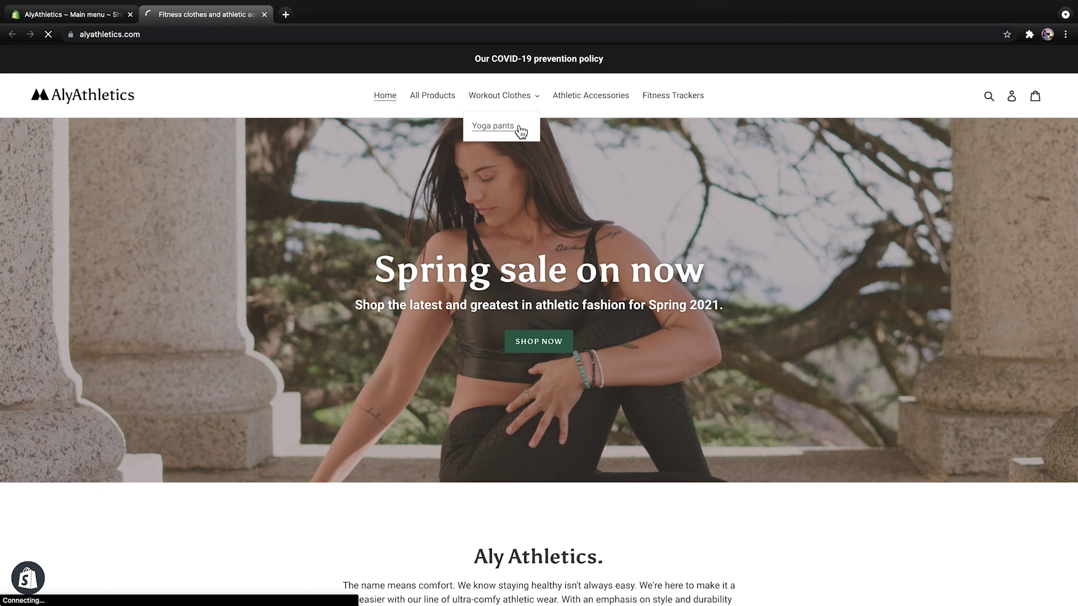